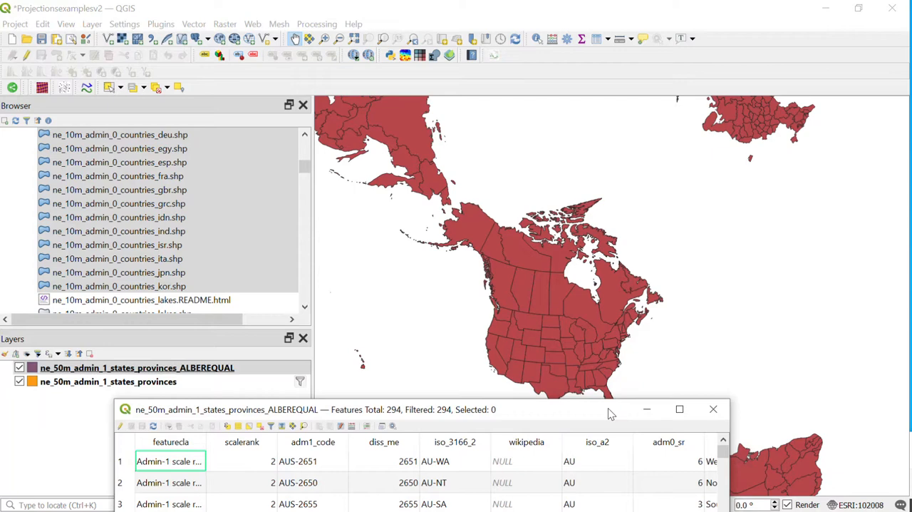
Reopen the attribute table of the ne_50m_admin_1_states_provinces_ALBEREQUAL layer and start a selection by expression.
drag(610, 412, 612, 408)
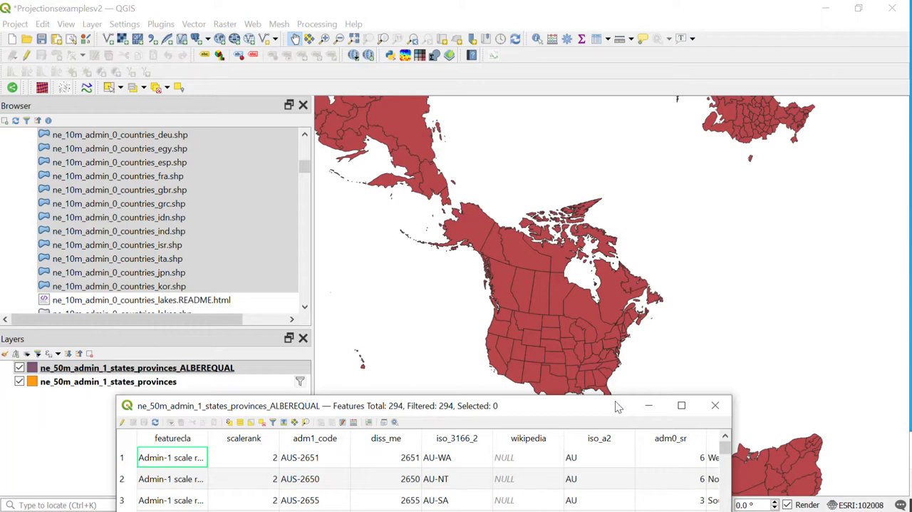
click(715, 405)
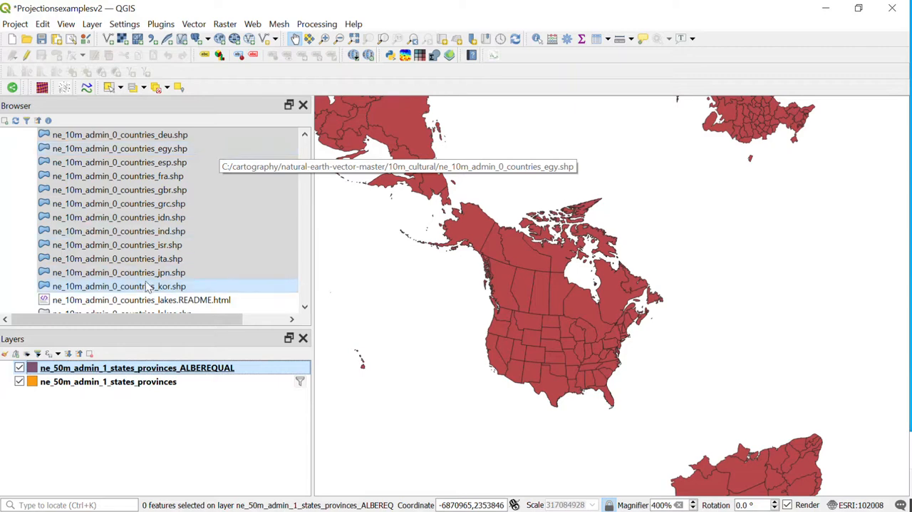
right_click(210, 369)
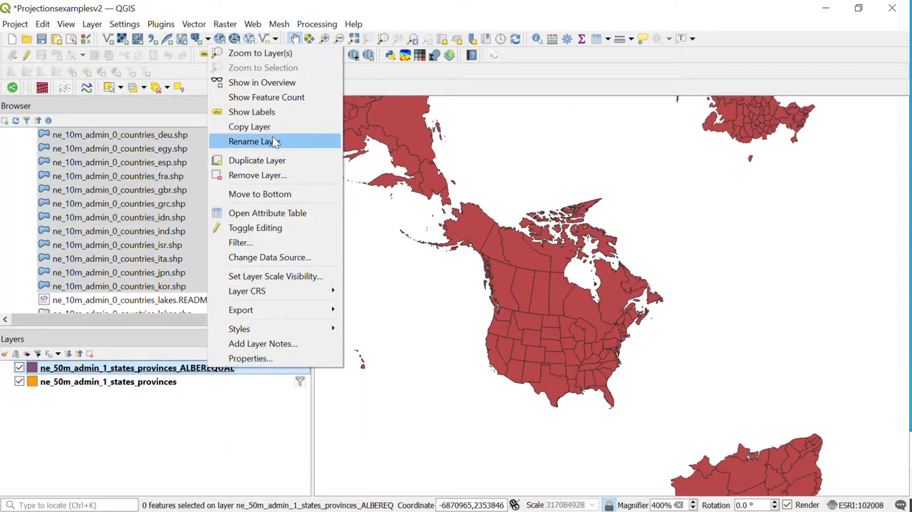
click(286, 212)
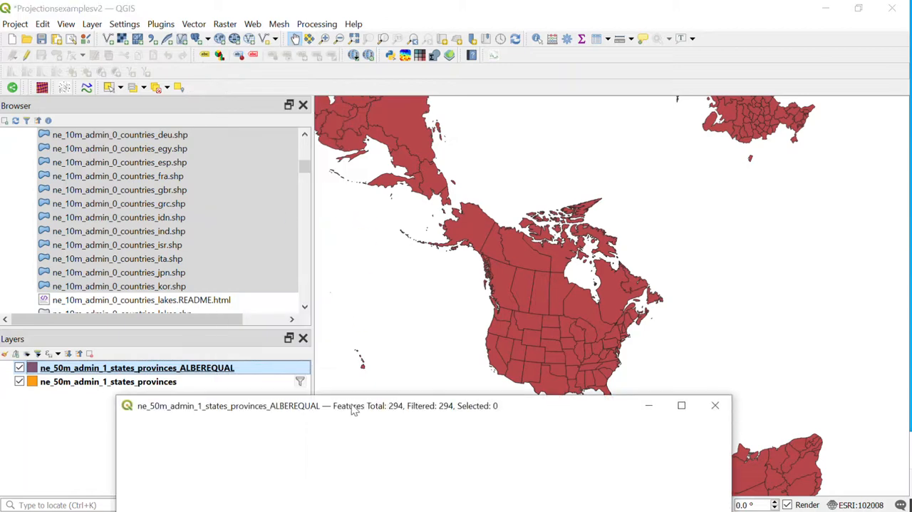
drag(347, 407, 405, 291)
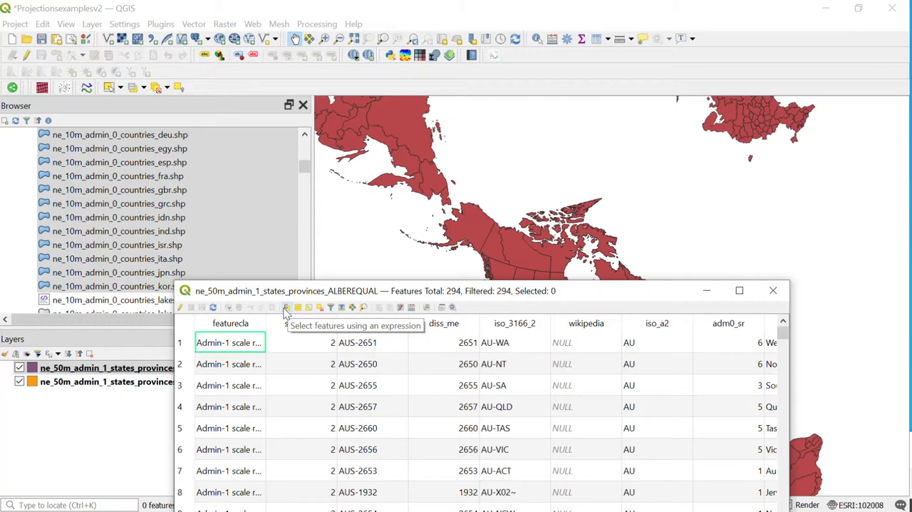
click(286, 308)
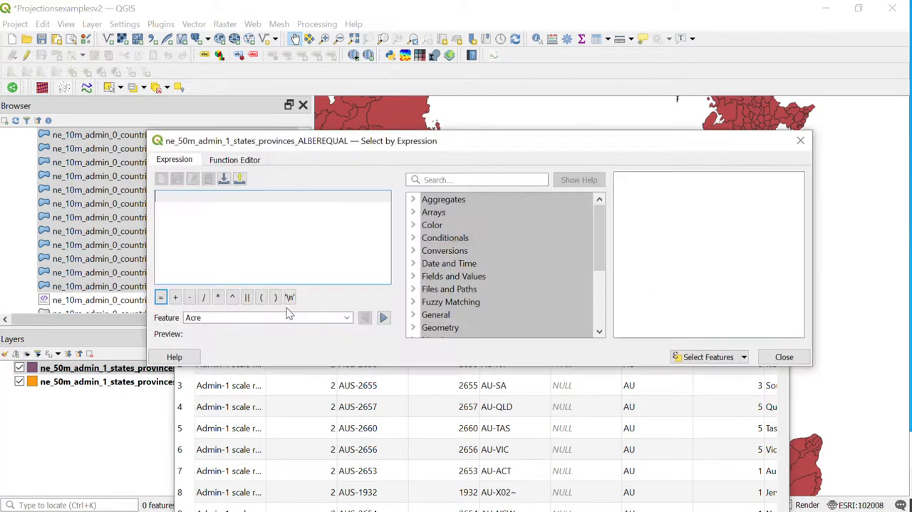
Paste the expression "admin"='Canada'OR"admin"='United States of America' and add blank lines below it.
text("admin"='Canada'OR"admin"='United States of America')
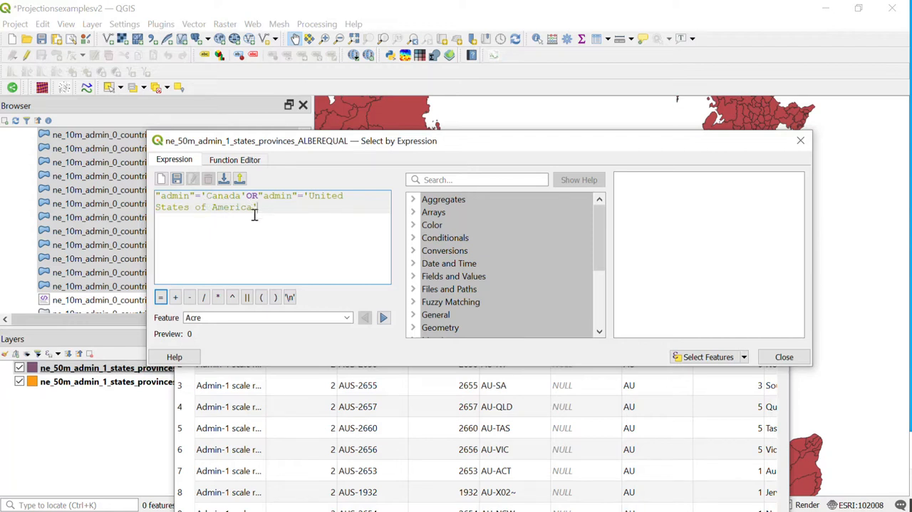
key(Return)
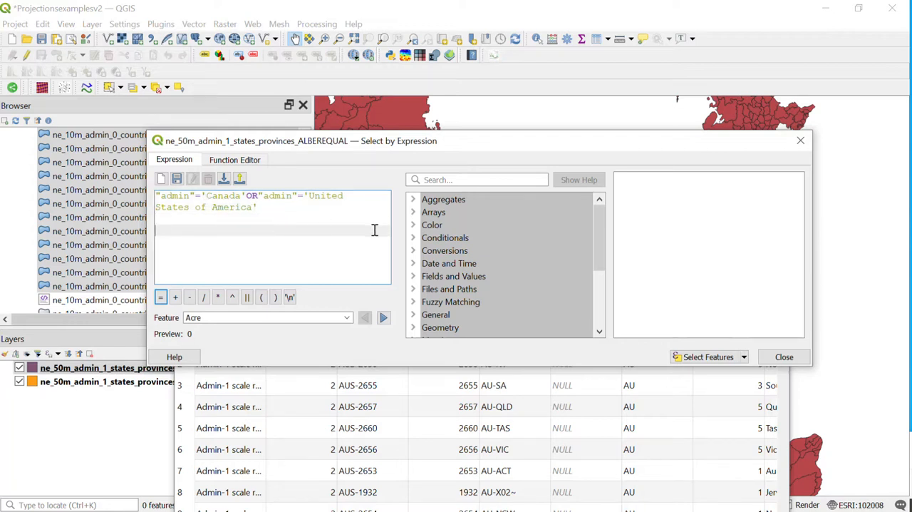
Find the admin field among the layer's fields and values and list all its unique values.
click(419, 278)
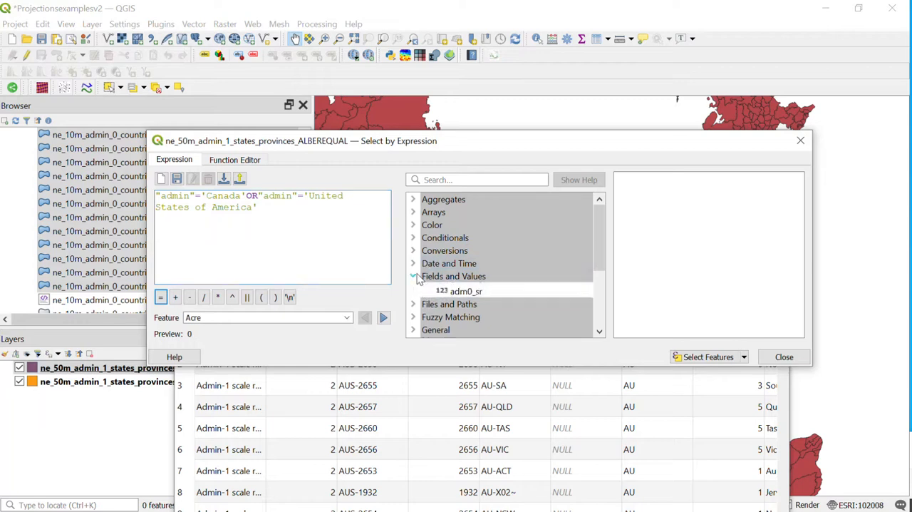
scroll(474, 265, down, 3)
scroll(480, 269, down, 1)
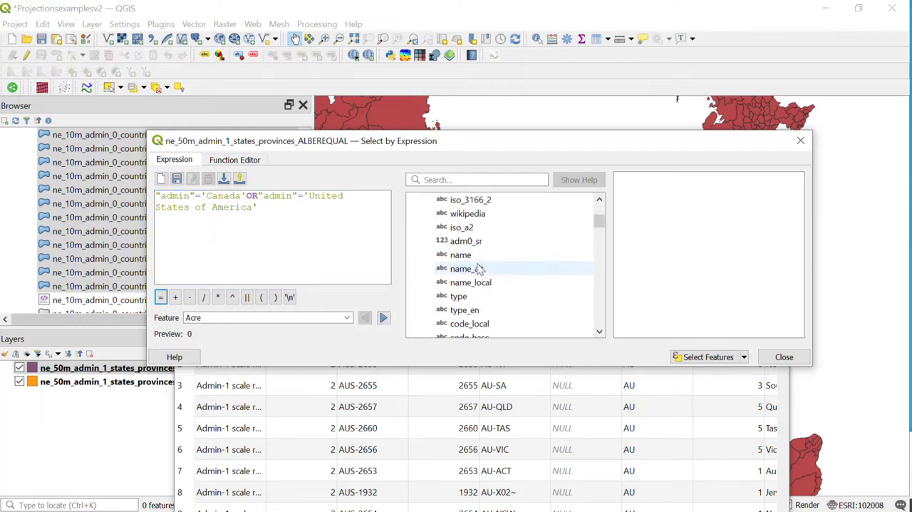
scroll(480, 268, up, 2)
scroll(479, 268, down, 8)
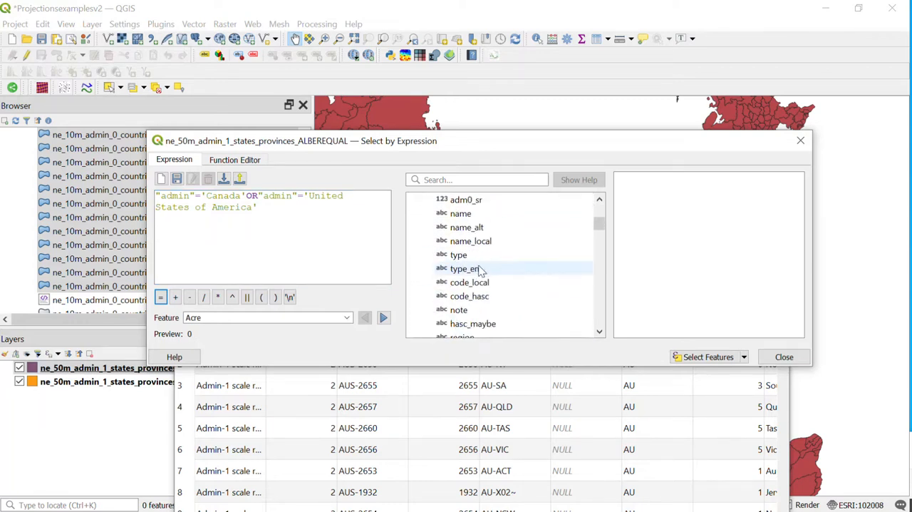
scroll(482, 276, down, 5)
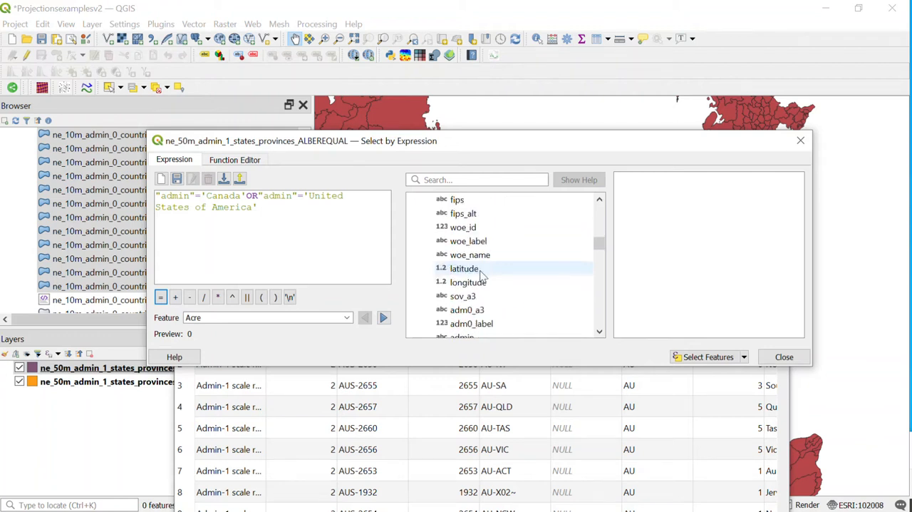
scroll(483, 276, down, 8)
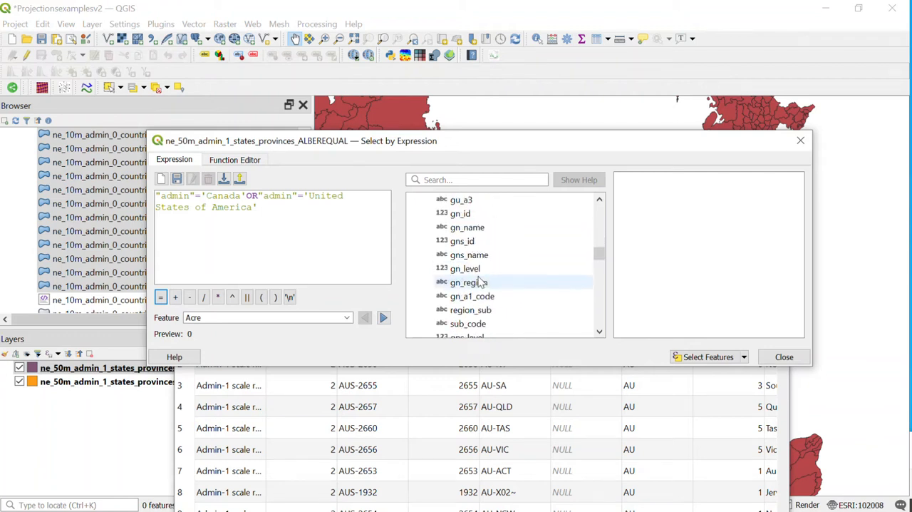
scroll(487, 294, down, 7)
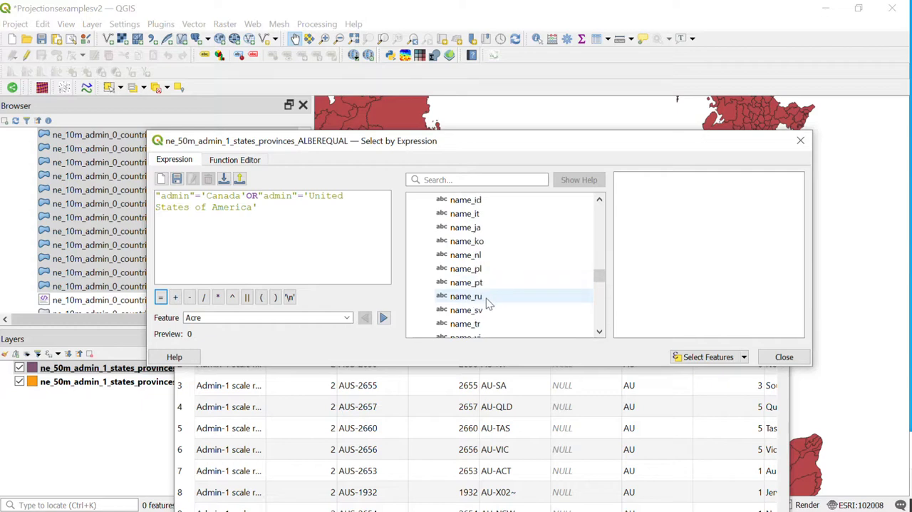
scroll(476, 296, down, 11)
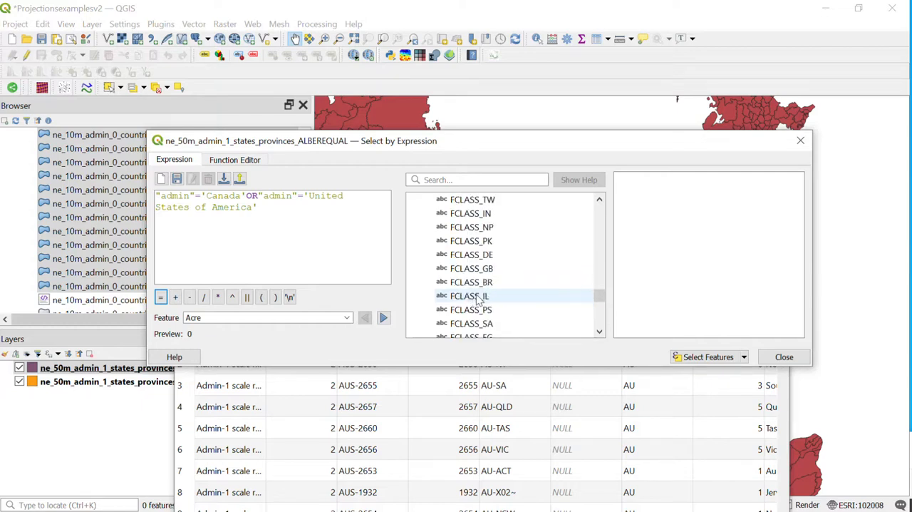
scroll(482, 295, up, 10)
scroll(496, 271, up, 12)
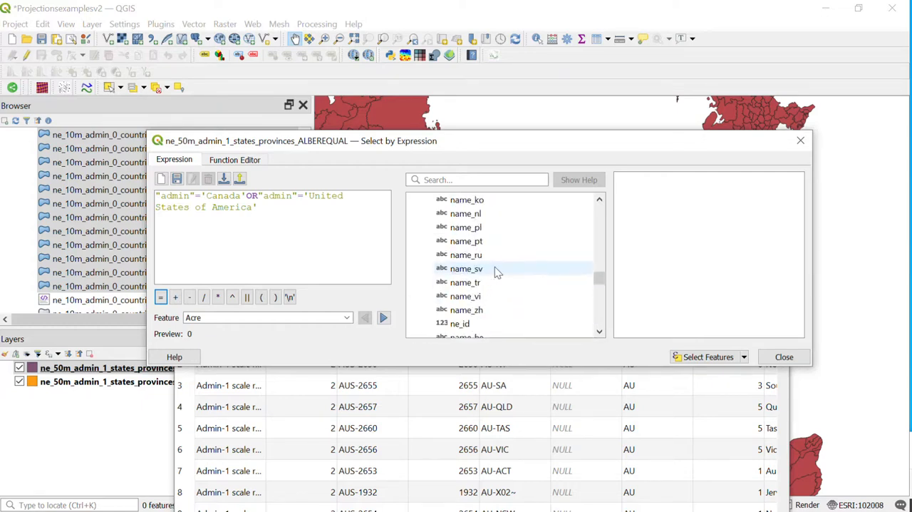
scroll(496, 271, up, 3)
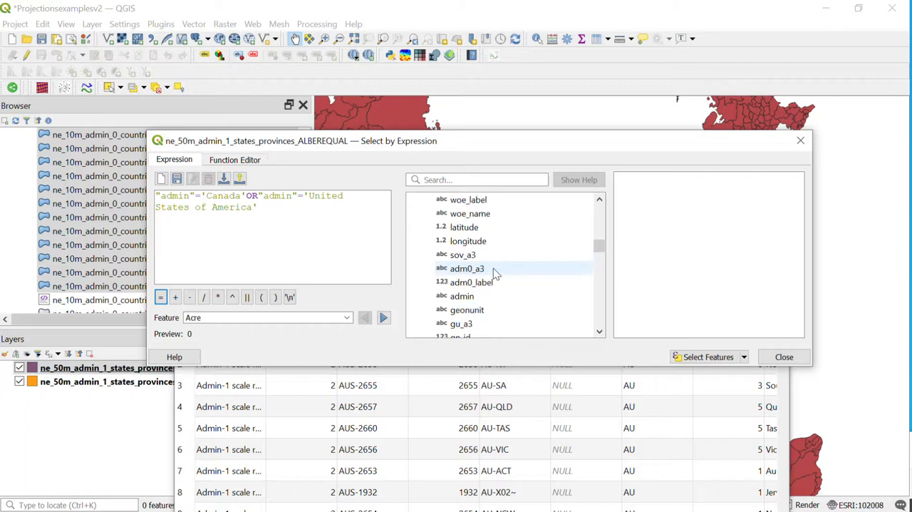
click(451, 299)
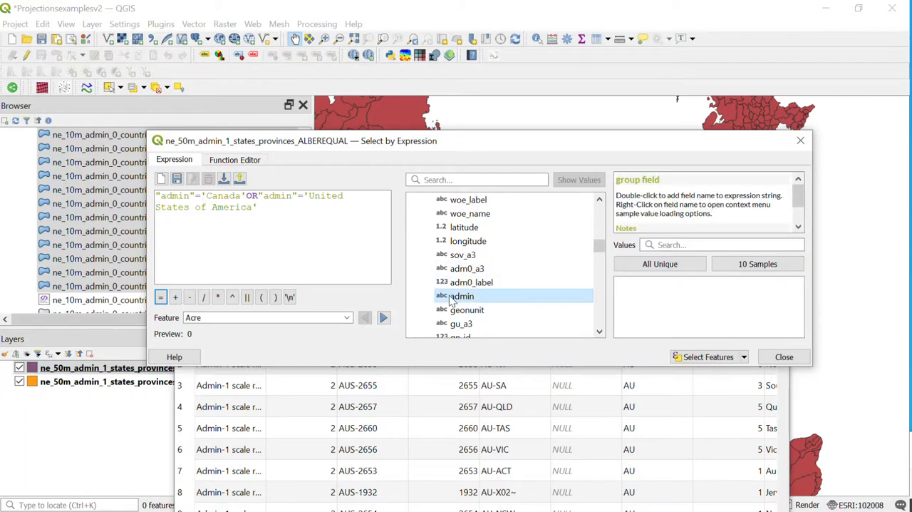
click(649, 270)
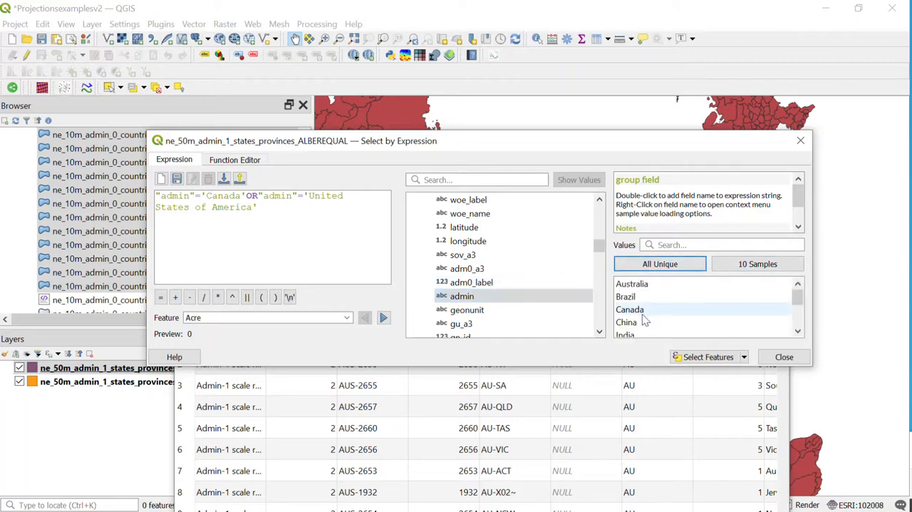
click(464, 297)
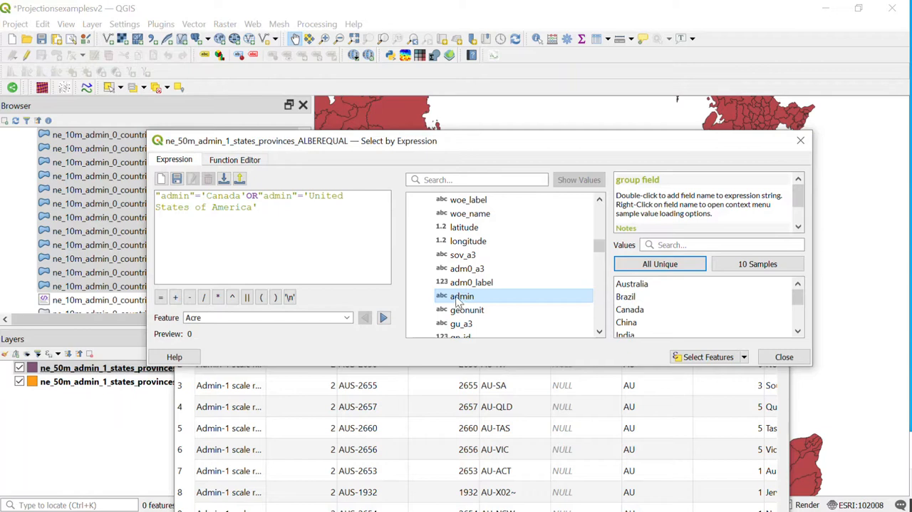
Build the expression "admin" = 'Canada' OR "admin" = 'United States of America' below the existing one from the field and value lists.
click(232, 231)
key(Return)
key(Return)
double_click(456, 296)
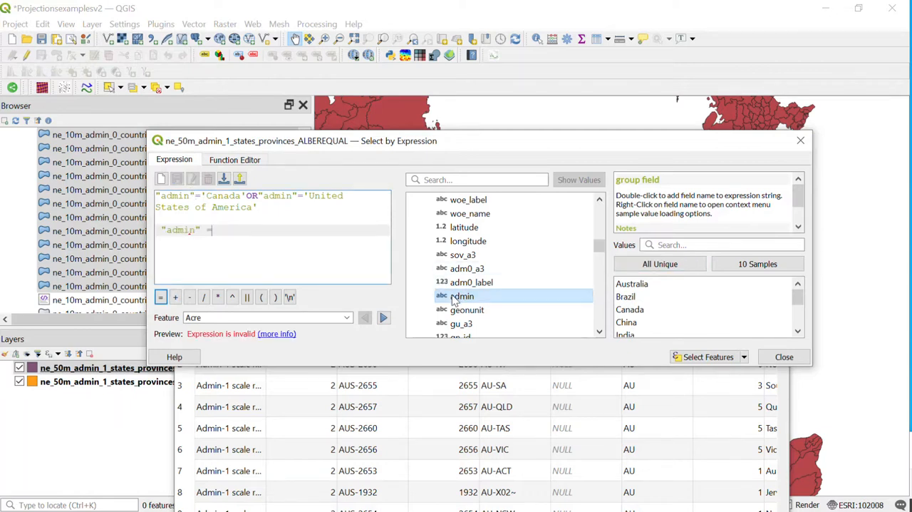
text(=)
double_click(630, 311)
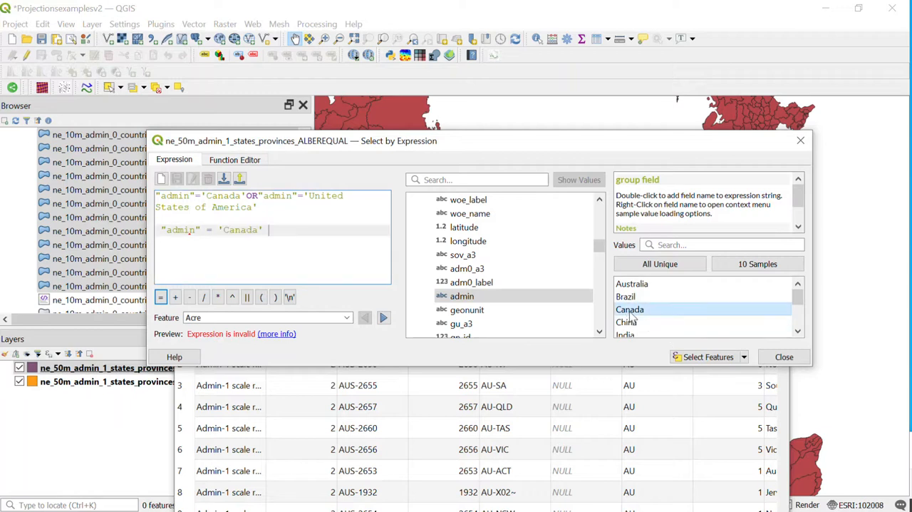
text(OR)
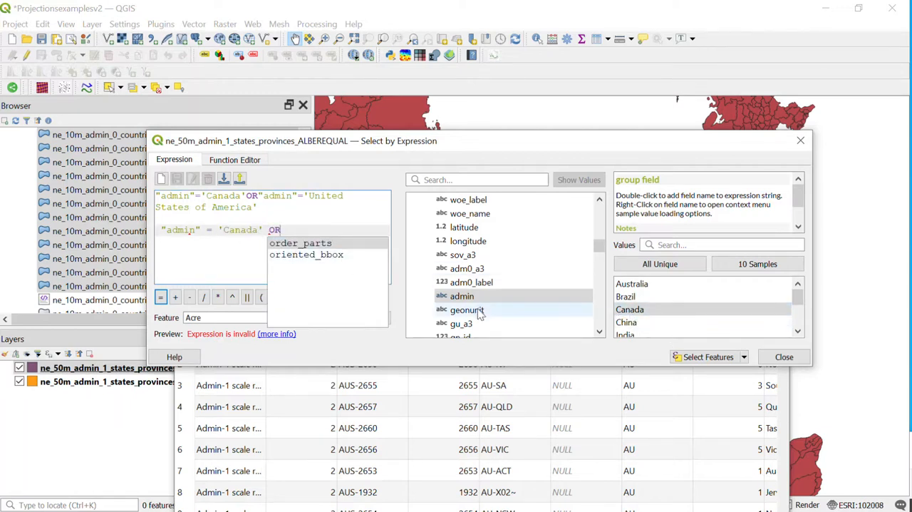
double_click(463, 296)
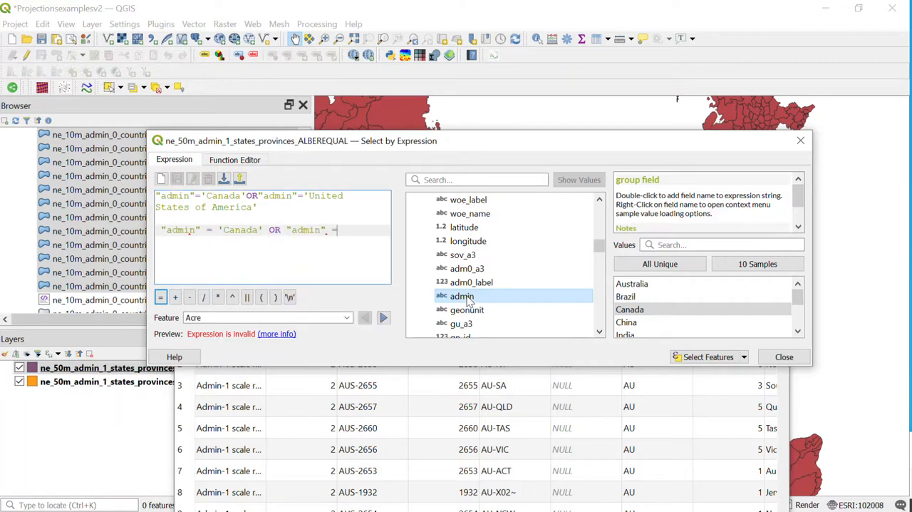
text(=)
scroll(705, 303, down, 2)
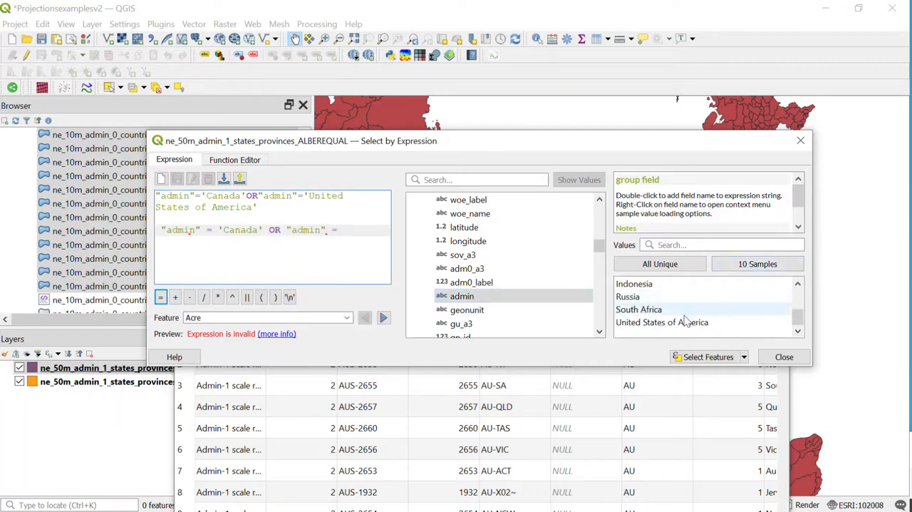
double_click(684, 323)
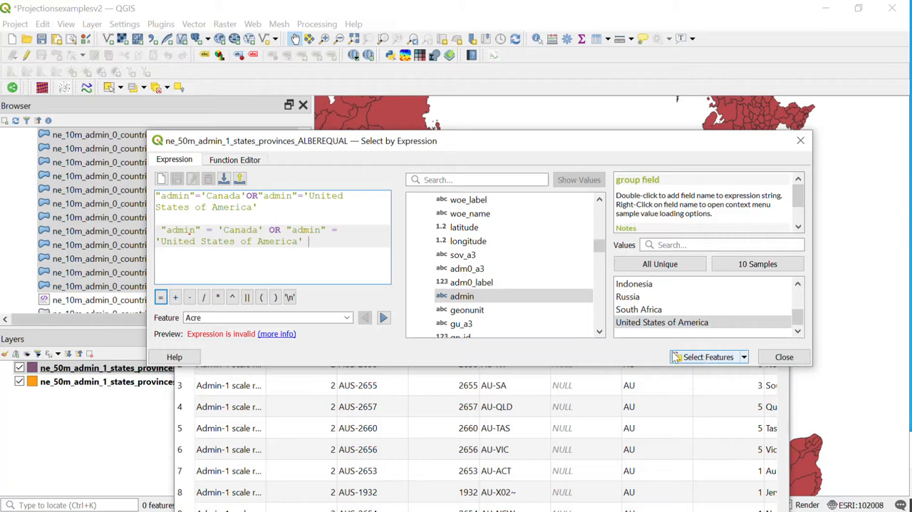
Delete the duplicate first expression and select the features matching the remaining one, closing the expression dialog and attribute table.
drag(284, 208, 134, 196)
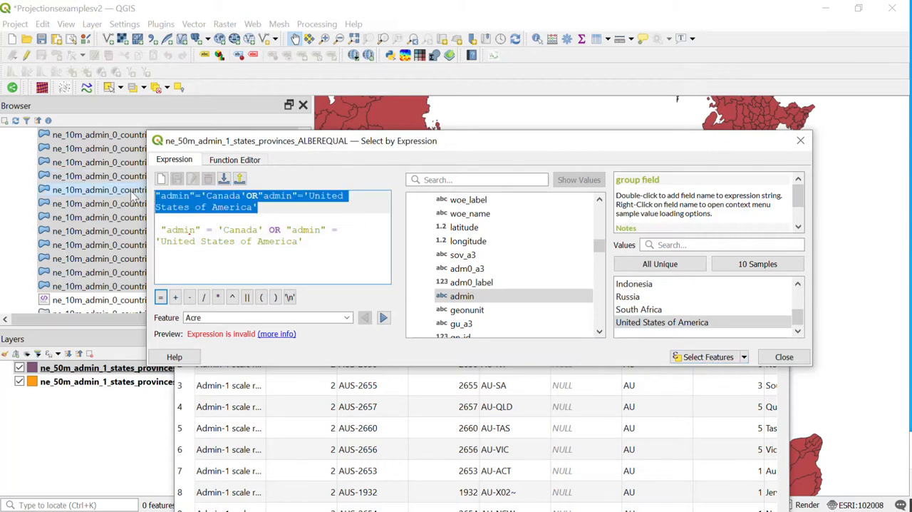
key(Delete)
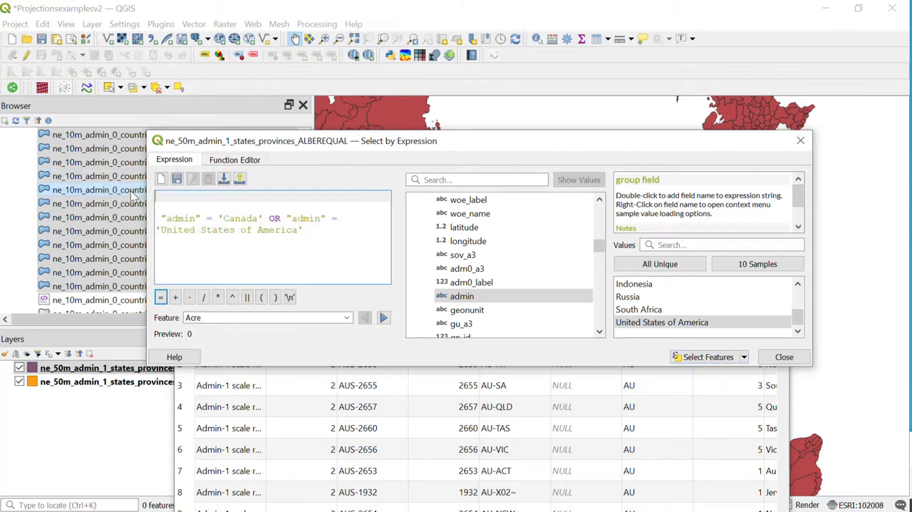
click(700, 357)
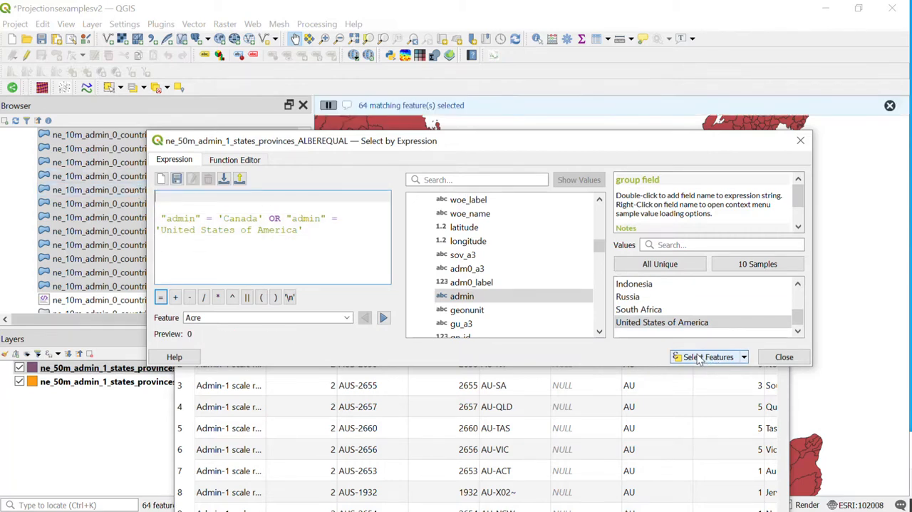
click(783, 357)
drag(682, 297, 547, 368)
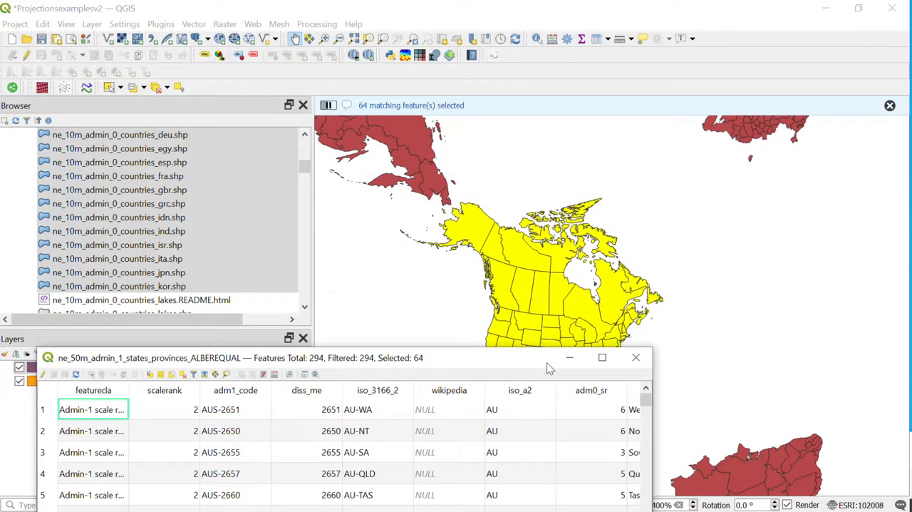
click(650, 359)
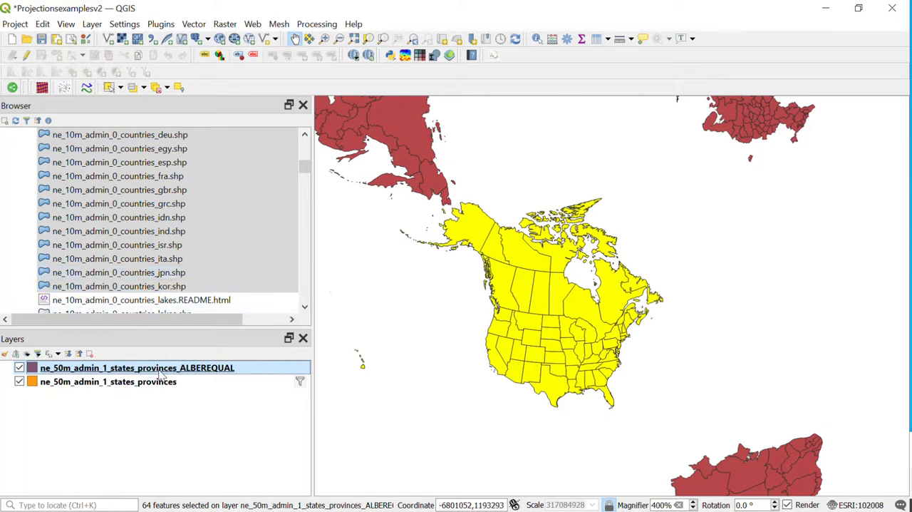
Start exporting only the selected features of the ALBEREQUAL layer and choose C:\cartography\Short_TUTORIAL_IN_CLASS as the destination folder.
right_click(188, 373)
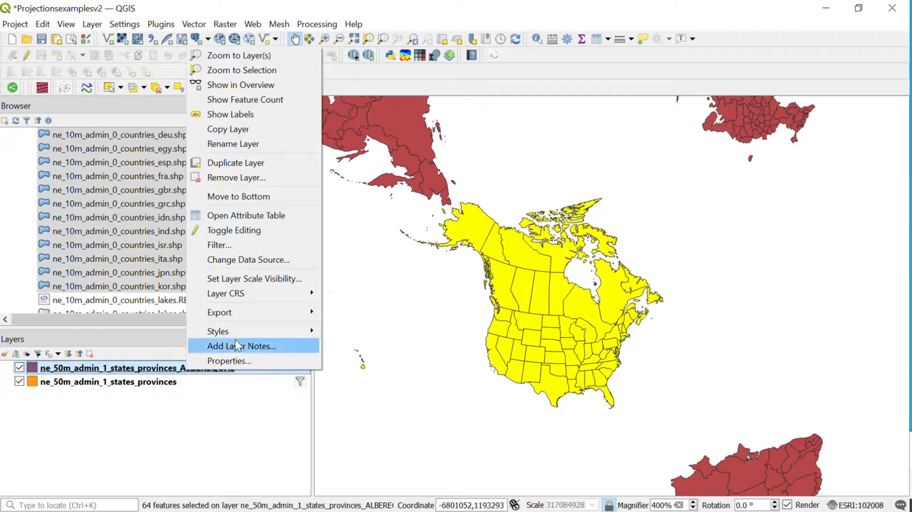
mouse_move(265, 313)
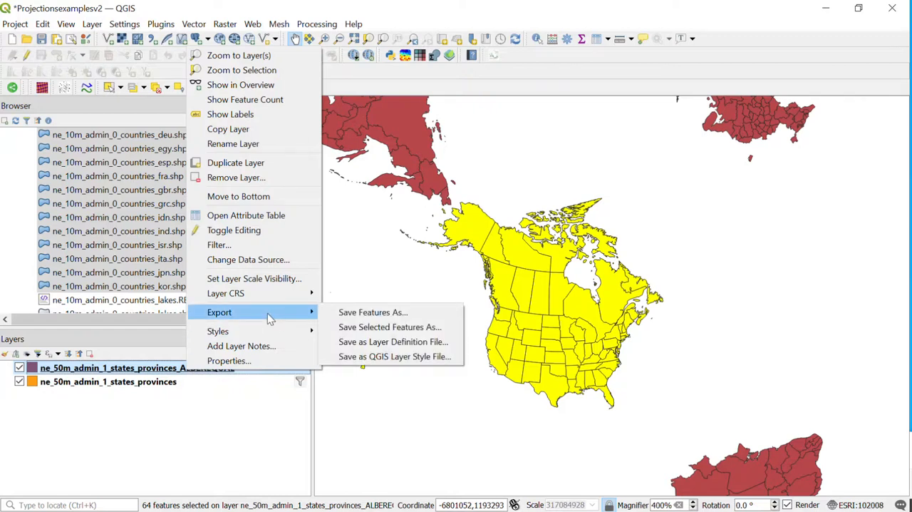
click(385, 329)
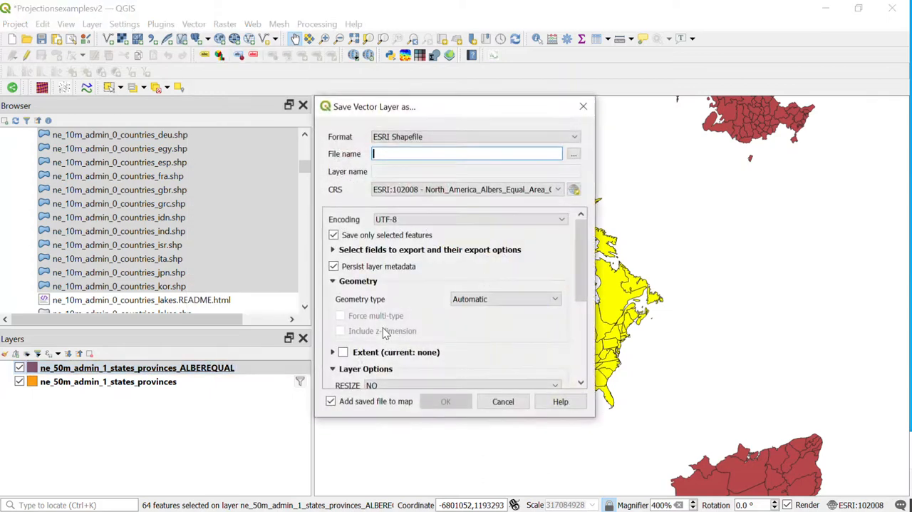
click(573, 155)
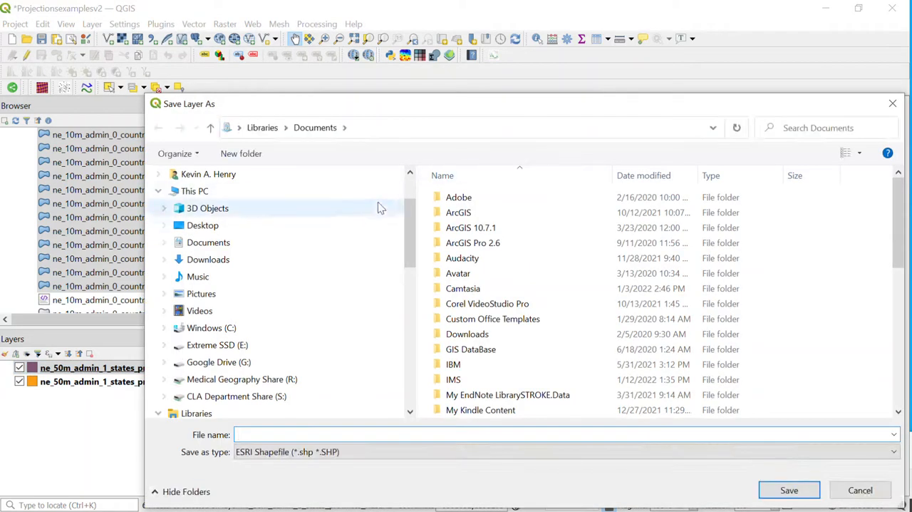
click(221, 327)
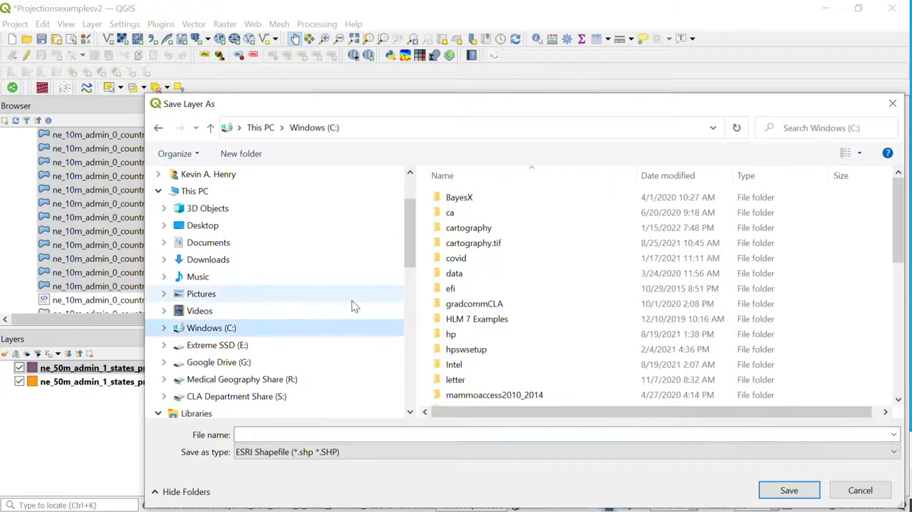
double_click(463, 228)
scroll(516, 308, down, 3)
scroll(517, 309, down, 2)
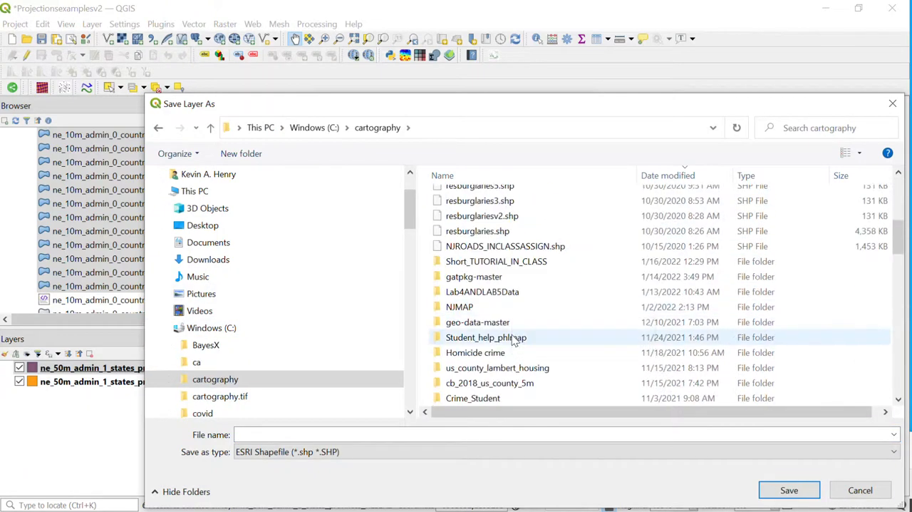
double_click(499, 264)
Name the output shapefile US_CANADA and accept the save location.
click(249, 434)
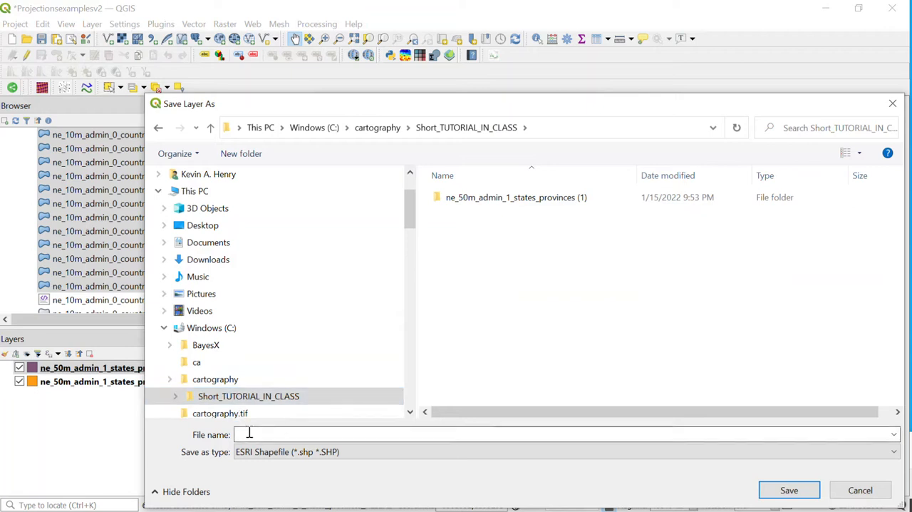
text(US)
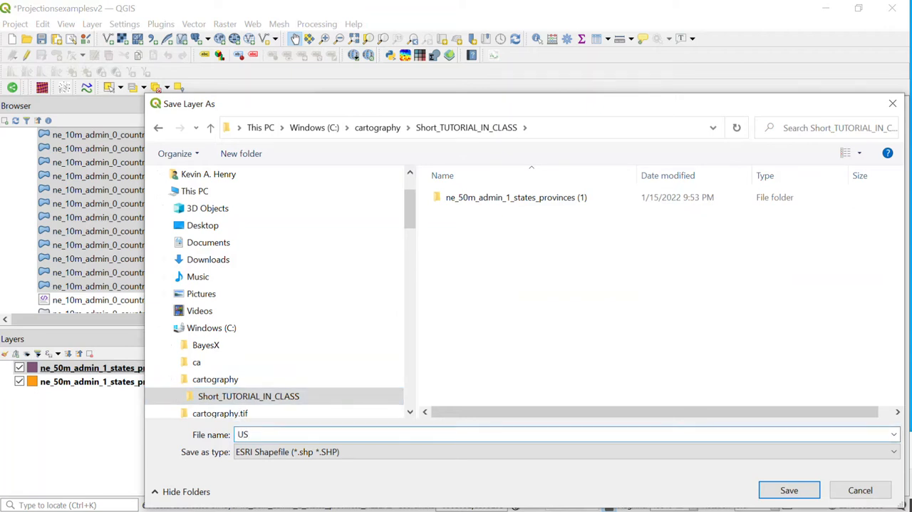
text(_CANADA.shp)
key(Return)
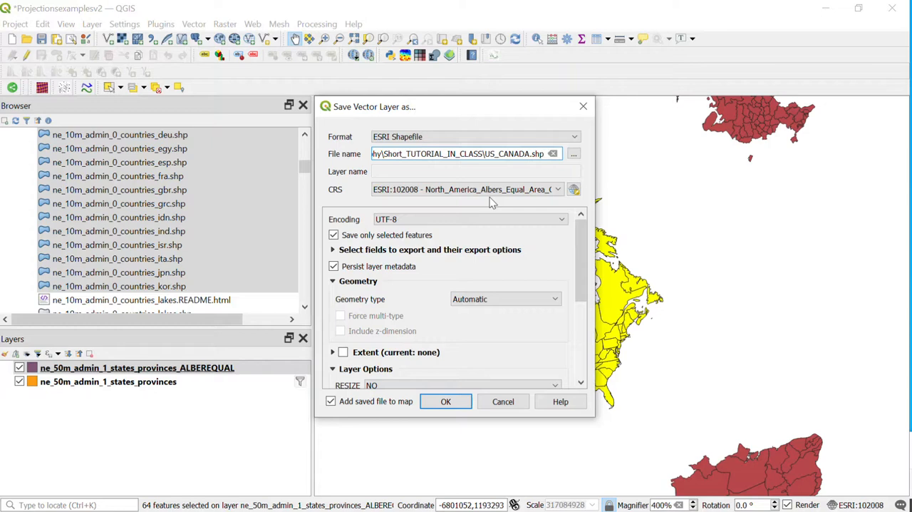
Set the export's coordinate reference system to WGS 84 (EPSG:4326) and view the accuracy note beside it.
click(574, 191)
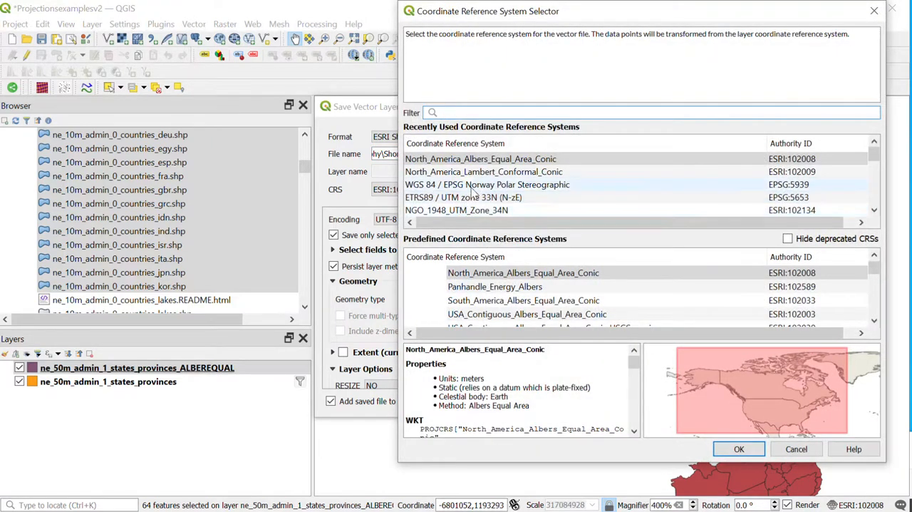
scroll(434, 171, down, 5)
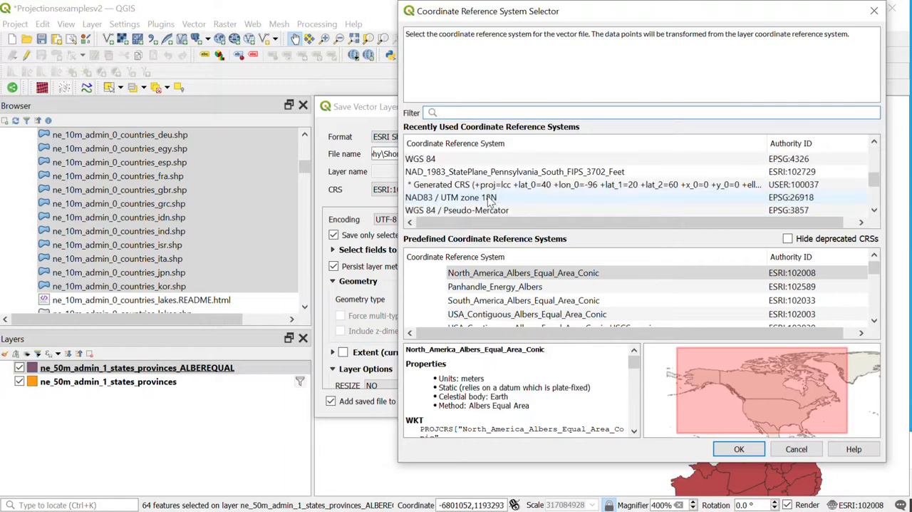
click(431, 158)
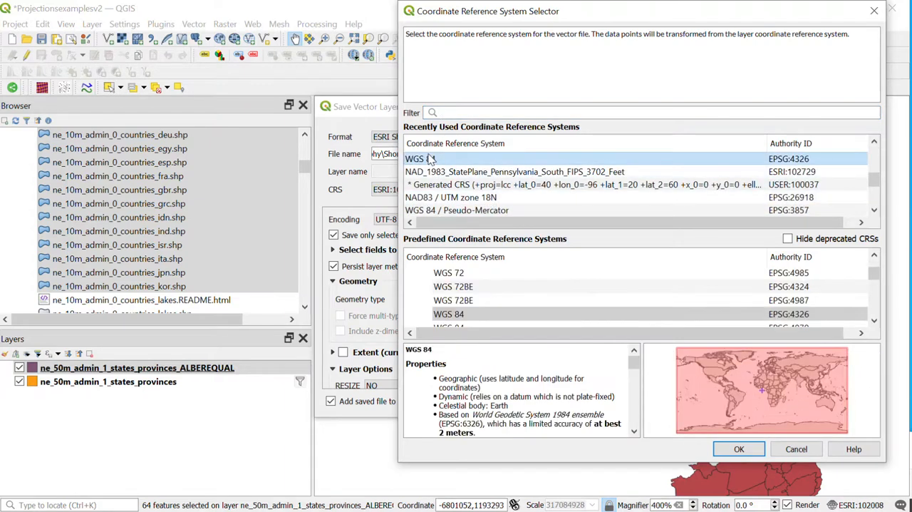
click(739, 449)
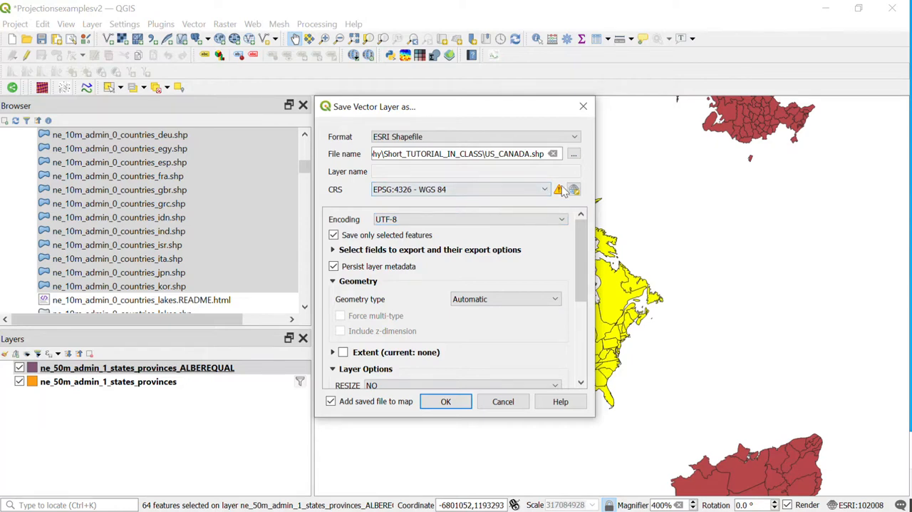
mouse_move(561, 194)
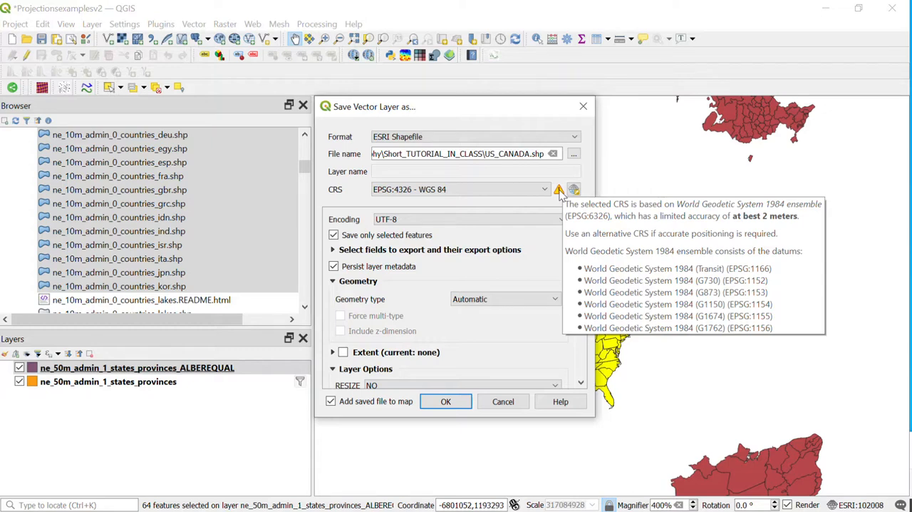
Set the export's coordinate reference system back to North_America_Albers_Equal_Area_Conic (ESRI:102008).
click(574, 189)
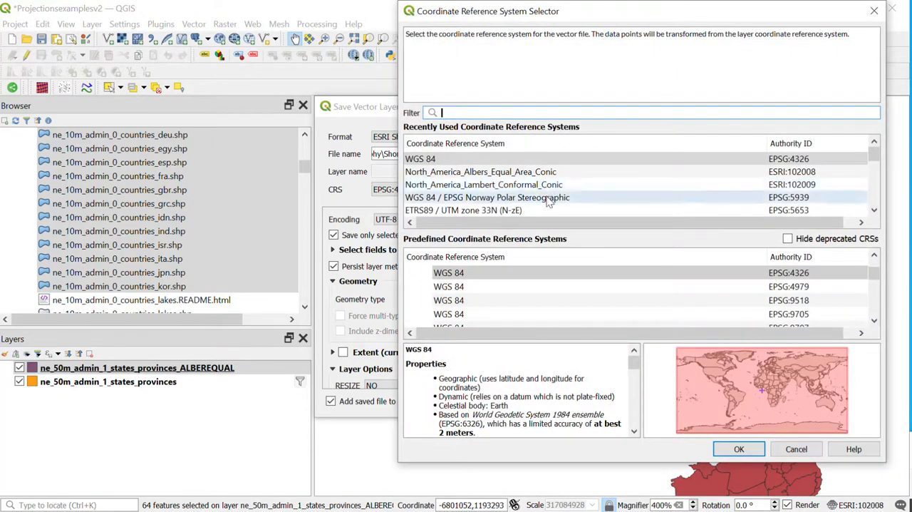
click(491, 172)
click(739, 448)
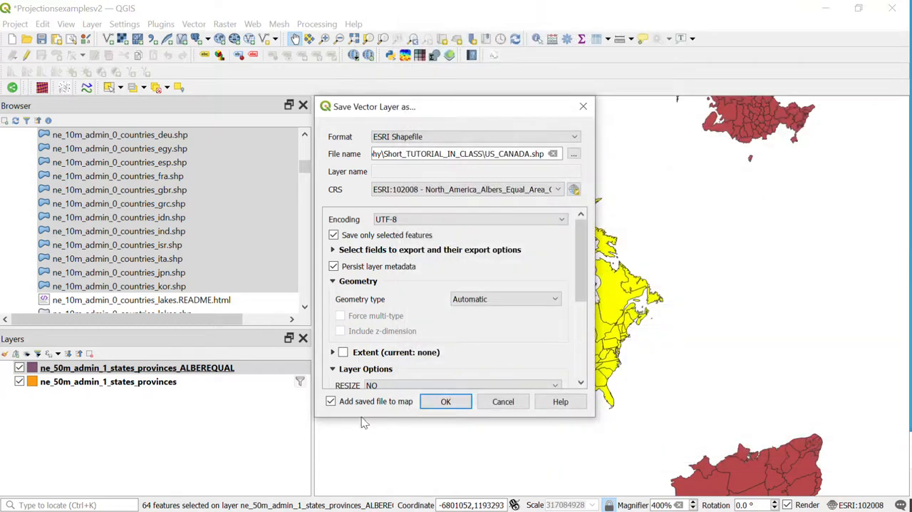
Enlarge the export dialog to check its remaining options, and export the selected features to US_CANADA.shp, adding the file to the map.
drag(363, 423, 363, 509)
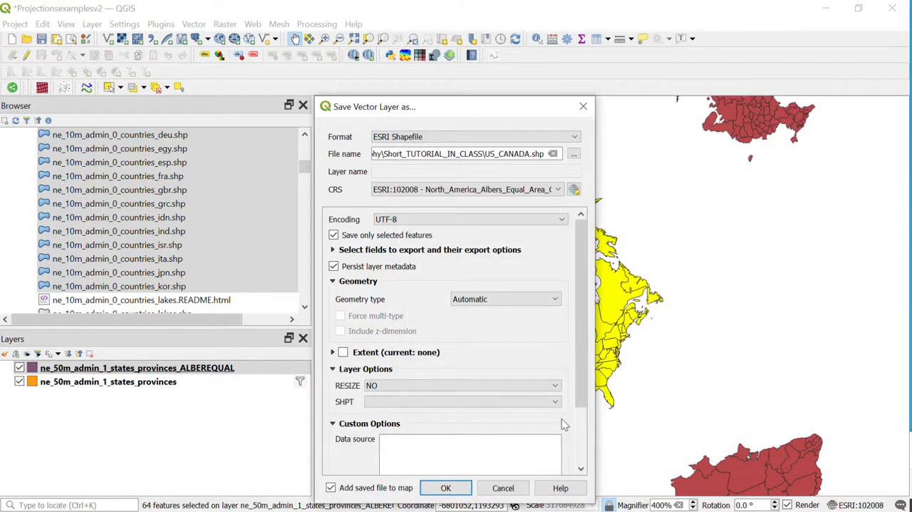
scroll(584, 357, down, 3)
scroll(584, 357, up, 3)
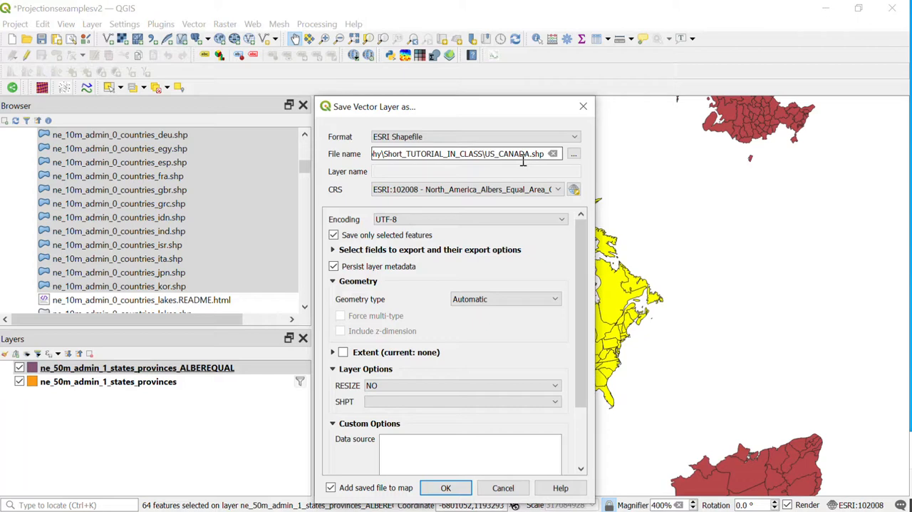
drag(383, 108, 336, 55)
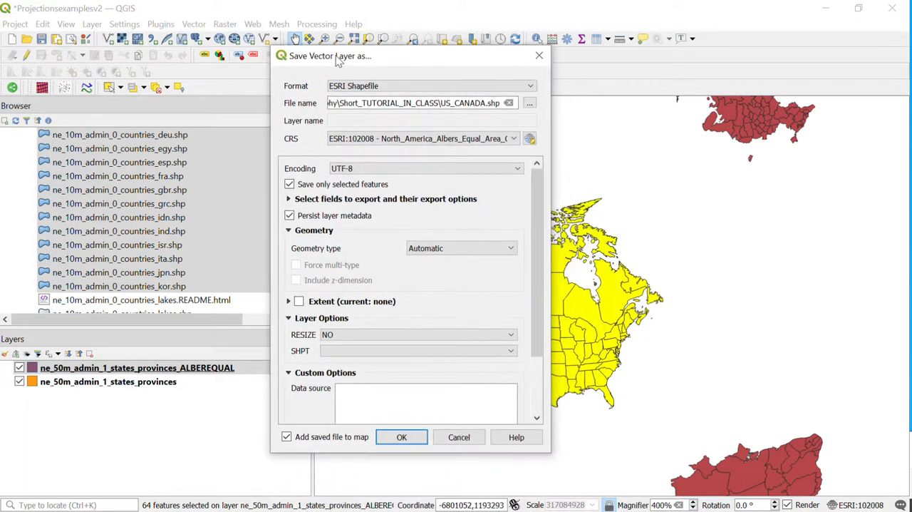
click(409, 435)
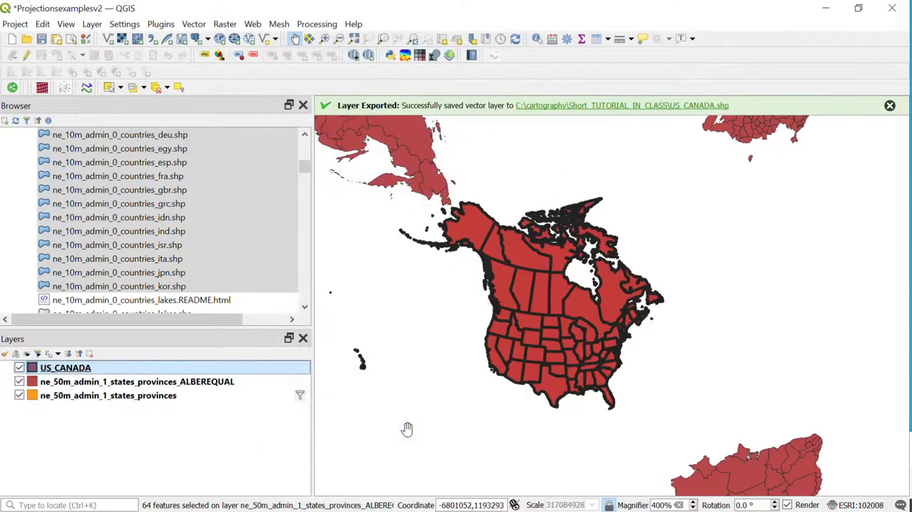
Hide both ne_50m_admin_1_states_provinces layers and remove the US_CANADA layer from the project.
click(19, 382)
click(19, 396)
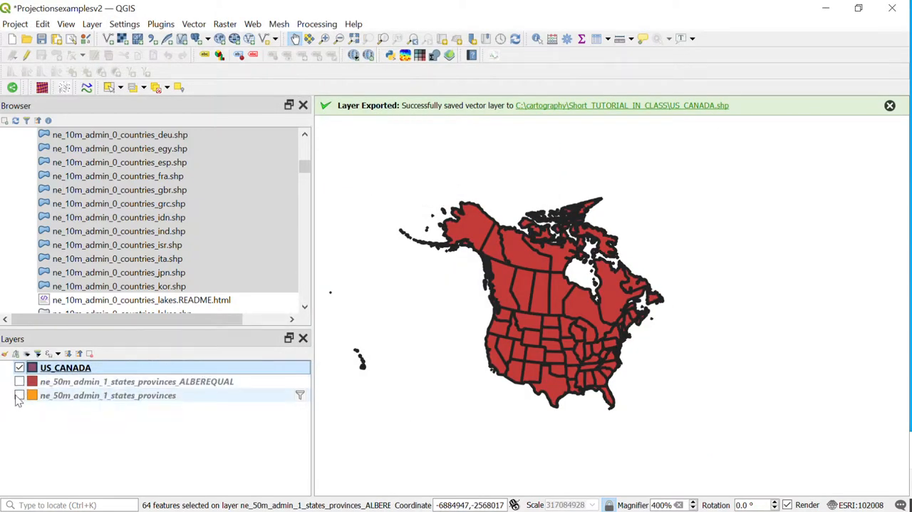
right_click(61, 368)
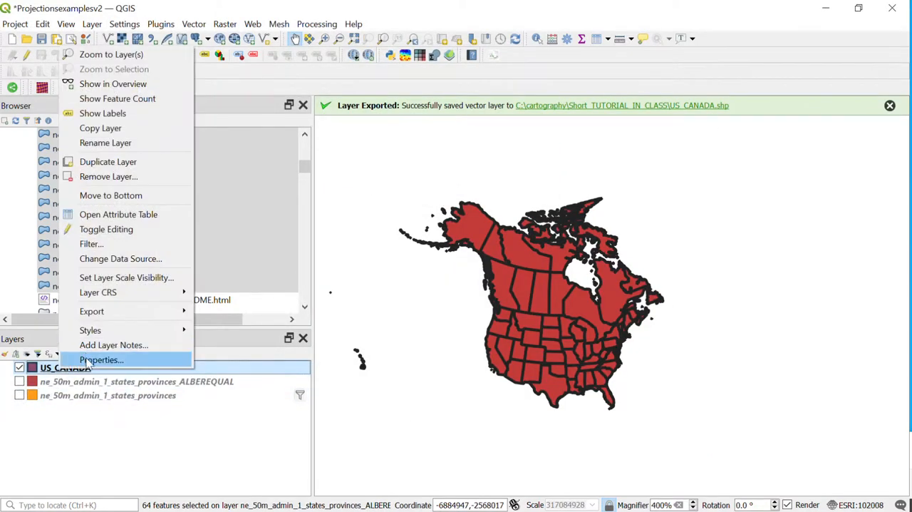
click(104, 444)
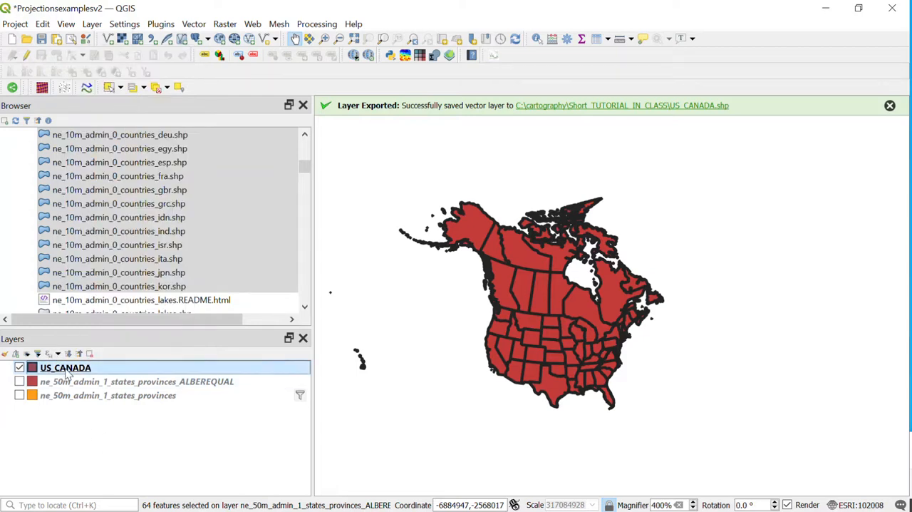
right_click(64, 370)
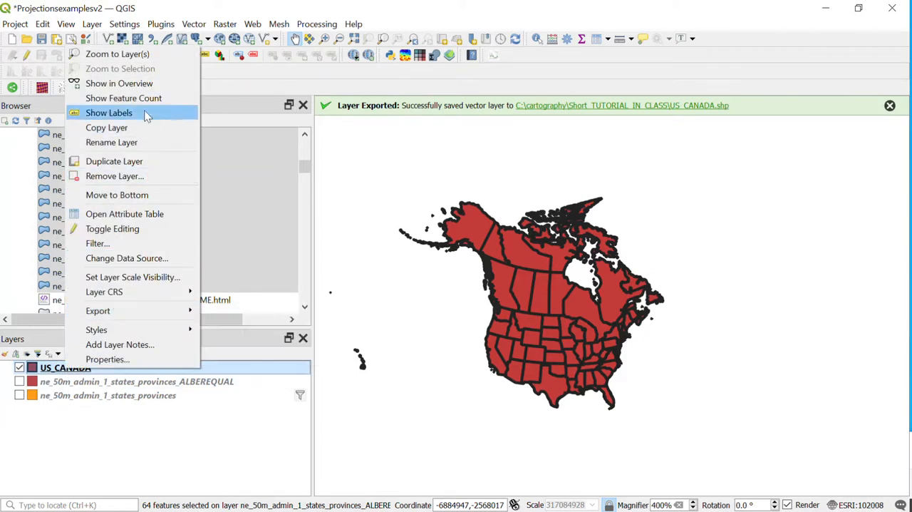
click(143, 179)
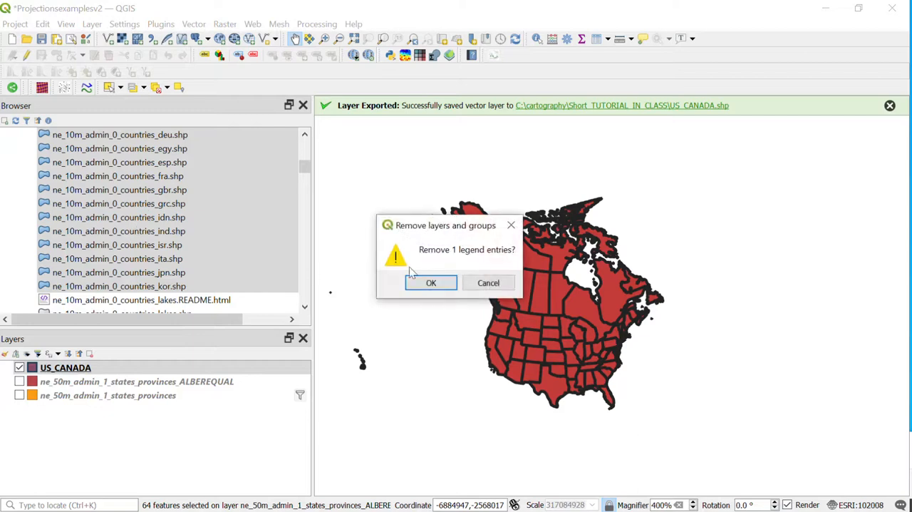
click(428, 282)
Collapse the natural-earth-vector-master folder and add US_CANADA.shp from the C:\cartography\Short_TUTORIAL_IN_CLASS favorite folder to the map.
scroll(138, 291, up, 2)
scroll(139, 291, up, 8)
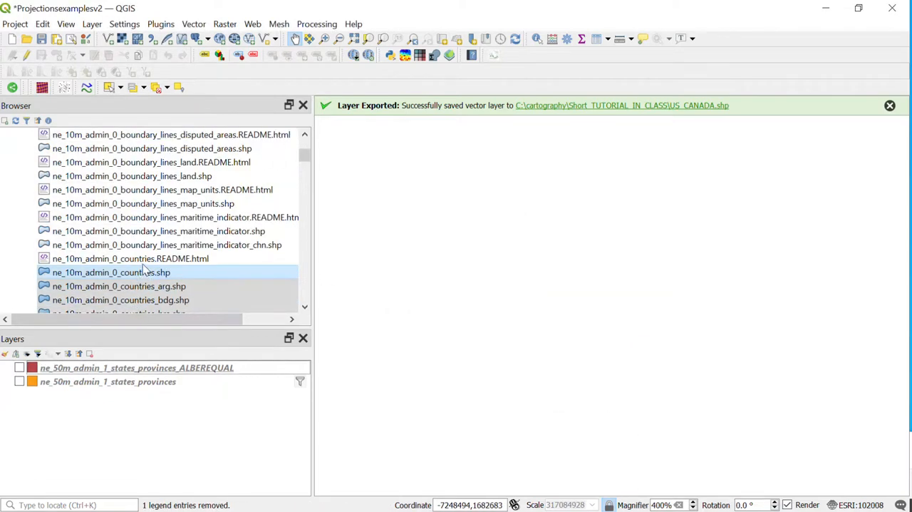
click(13, 218)
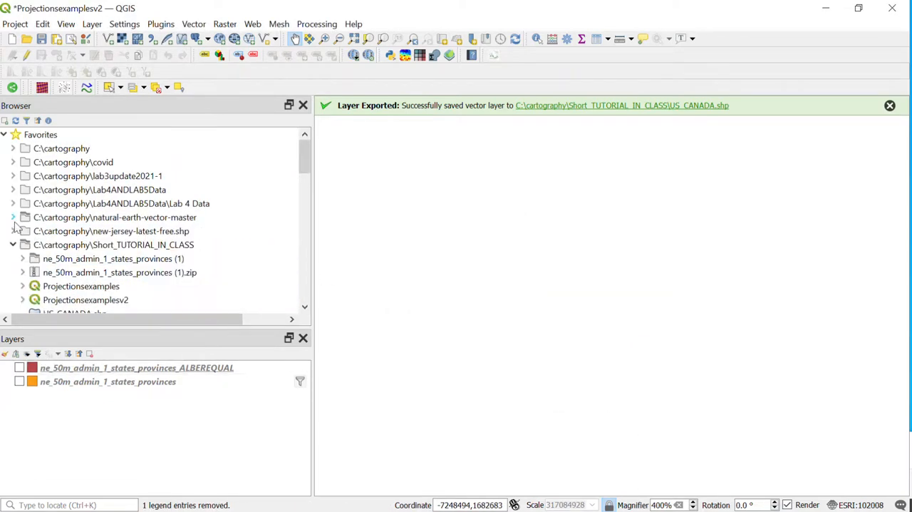
click(16, 244)
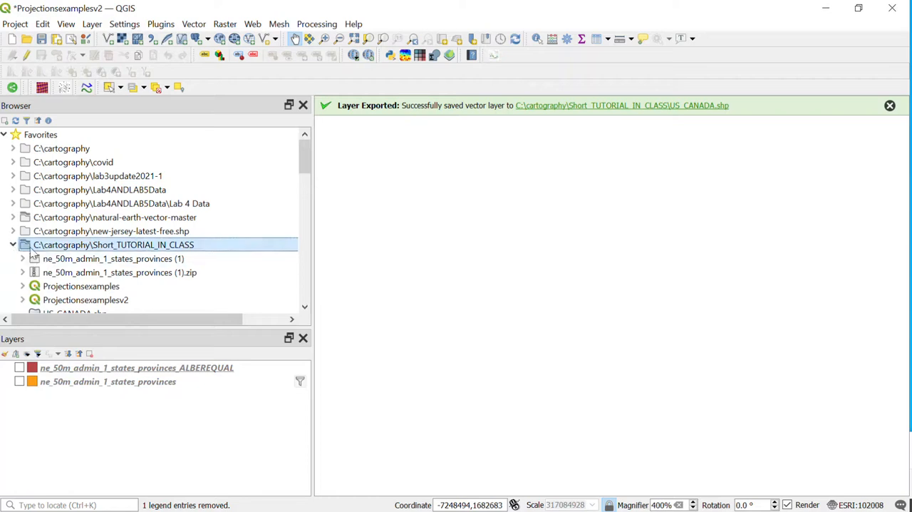
scroll(122, 275, down, 1)
drag(74, 272, 541, 345)
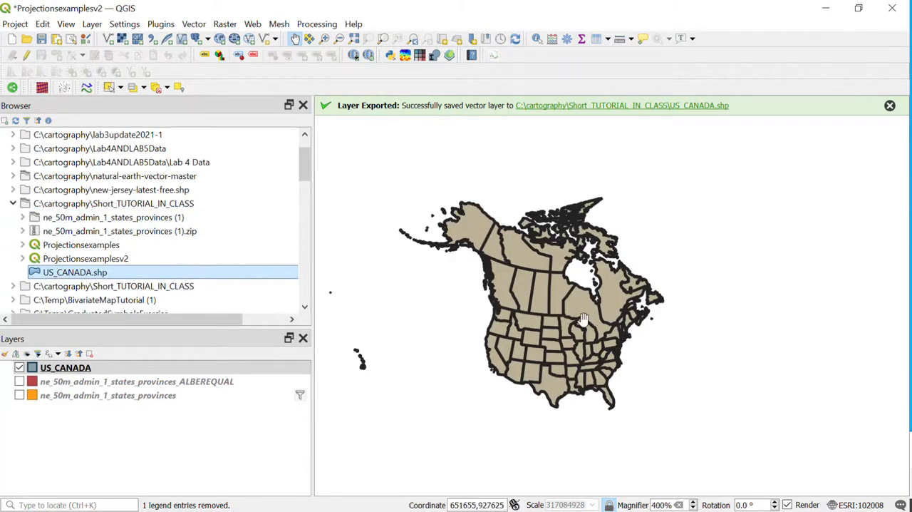
scroll(583, 319, up, 1)
scroll(583, 319, down, 1)
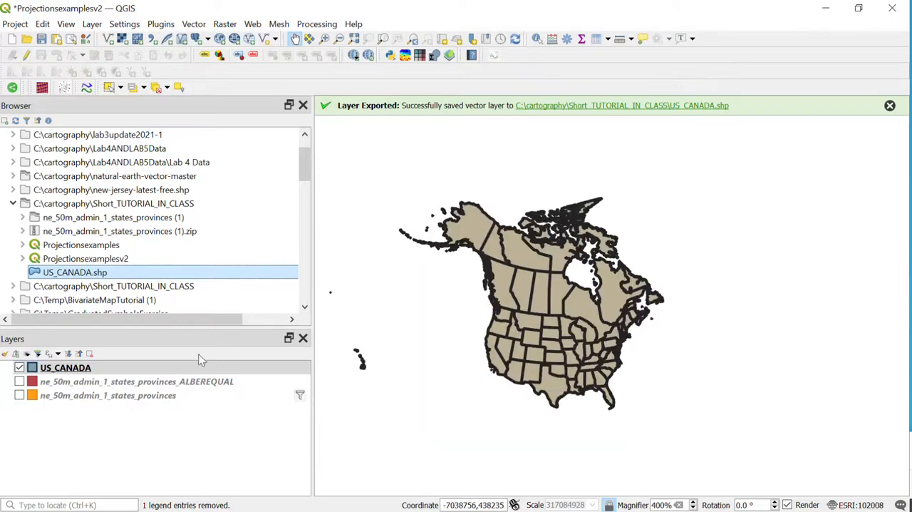